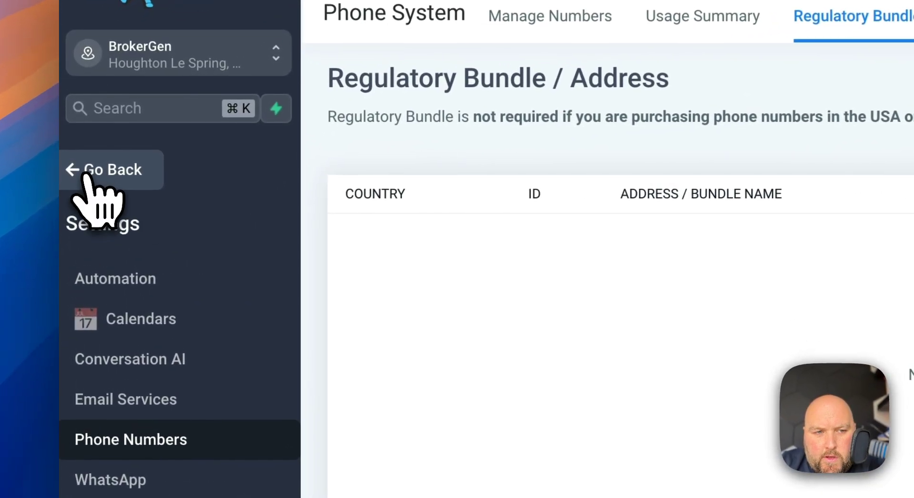
- Go back to the main navigation and open Settings → Phone Numbers to view the empty Manage Numbers list
{"action": "left_click", "coordinate": [87, 175]}
{"action": "scroll", "coordinate": [206, 188], "scroll_direction": "down", "scroll_amount": 6}
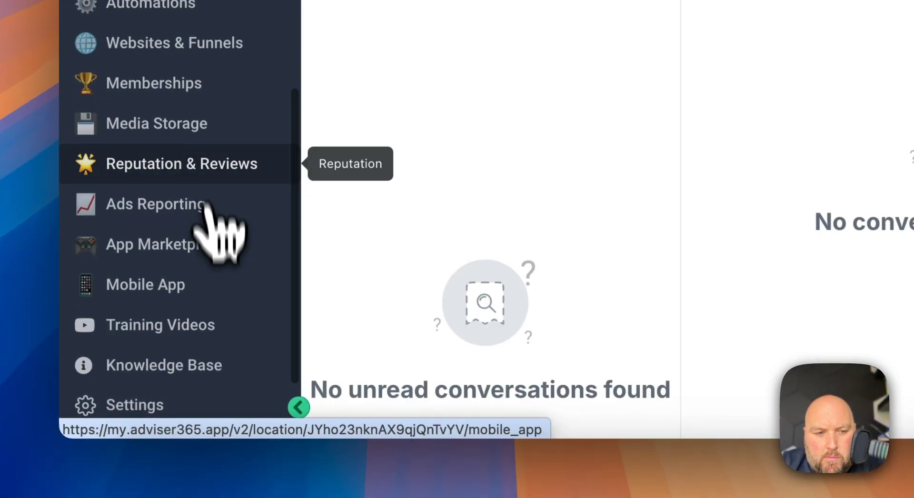
{"action": "left_click", "coordinate": [153, 413]}
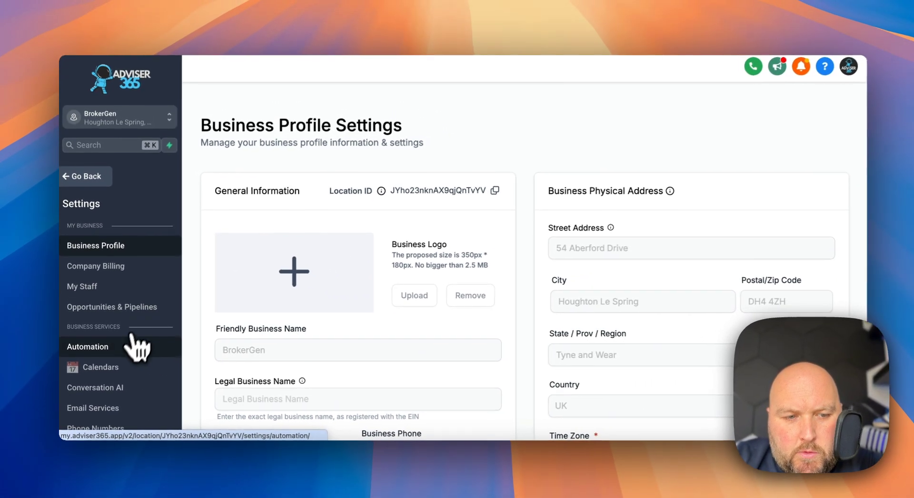
{"action": "scroll", "coordinate": [129, 352], "scroll_direction": "down", "scroll_amount": 3}
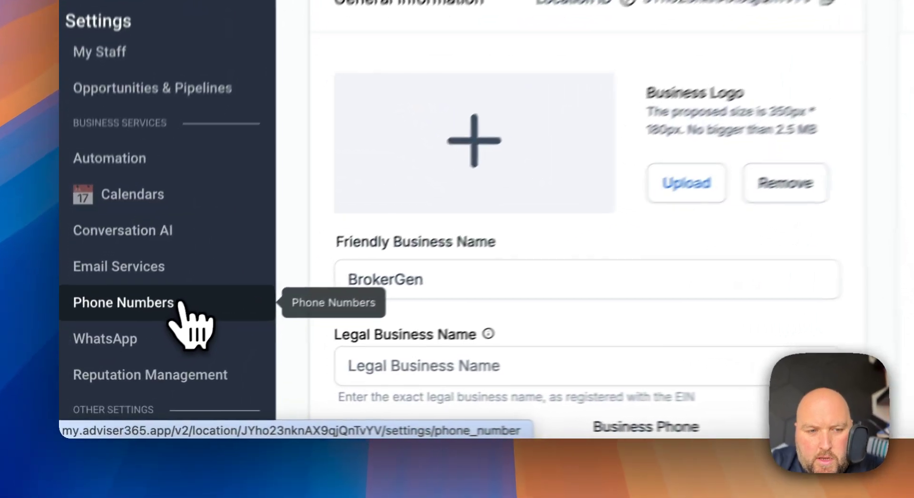
{"action": "left_click", "coordinate": [128, 361]}
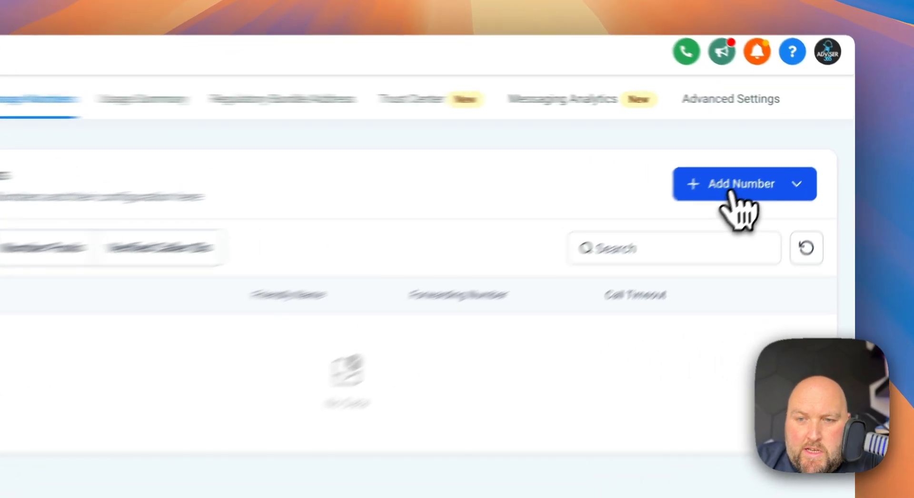
- Preview the Add Number options, then switch to the Regulatory Bundle / Address page
{"action": "left_click", "coordinate": [731, 192]}
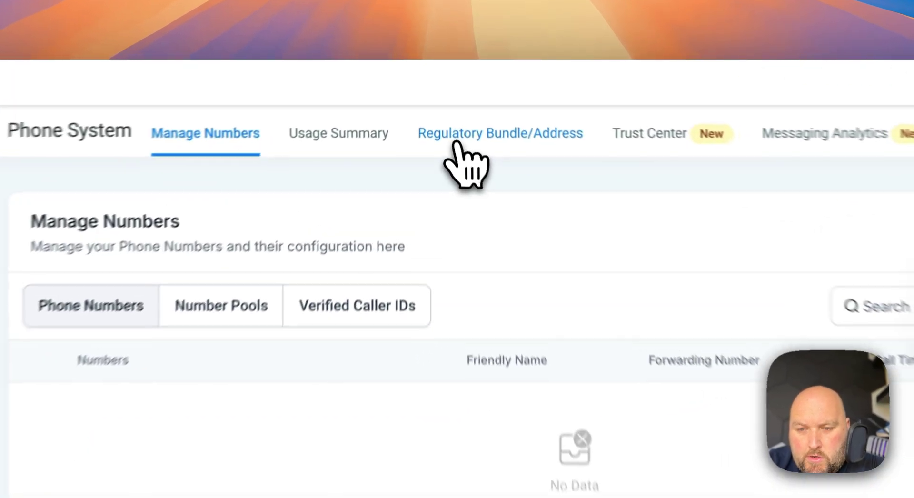
{"action": "left_click", "coordinate": [448, 104]}
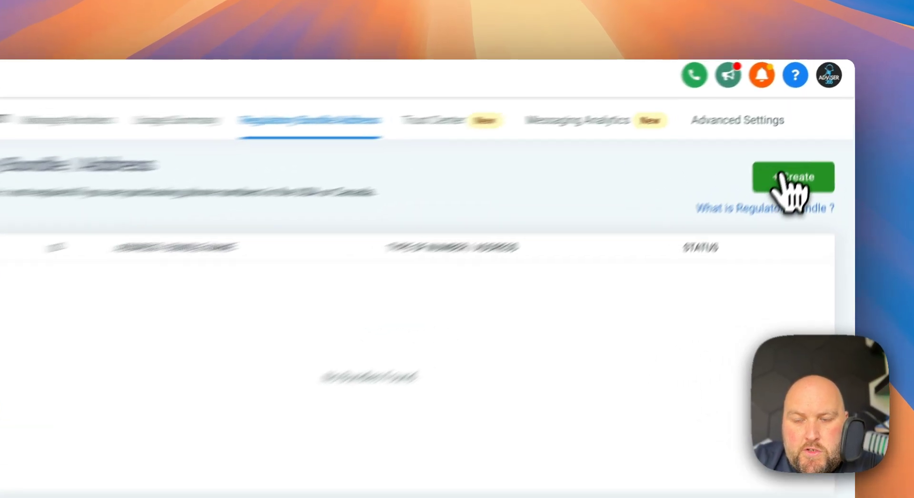
- Start a new bundle with + Create and choose the Address Bundle type
{"action": "left_click", "coordinate": [781, 177]}
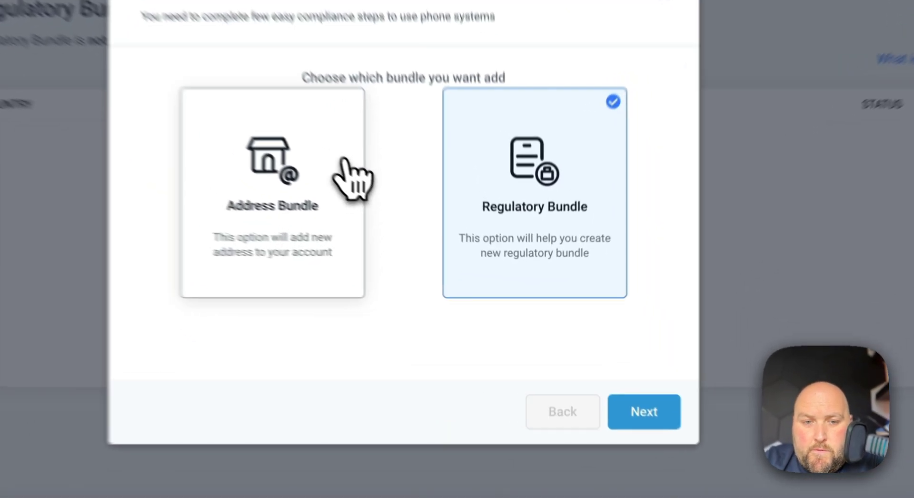
{"action": "left_click", "coordinate": [421, 224]}
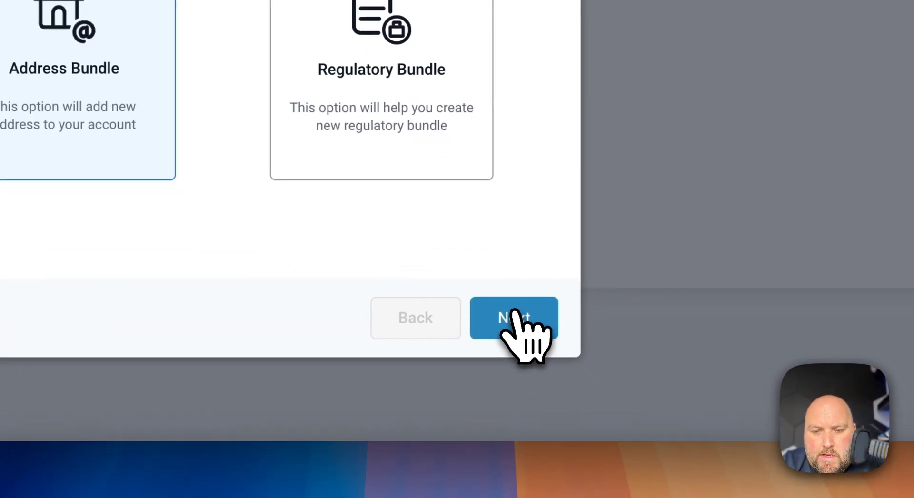
{"action": "left_click", "coordinate": [666, 429]}
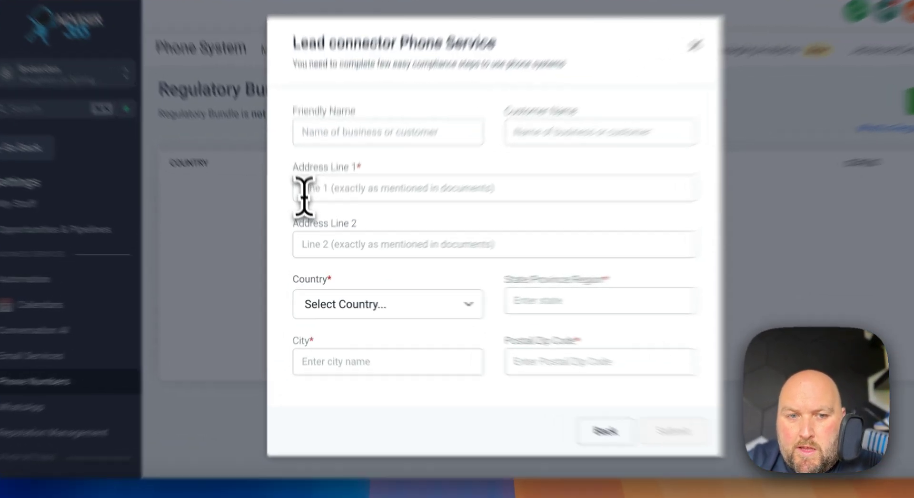
- Fill in the first and second address lines and check the country list for the address
{"action": "left_click", "coordinate": [307, 214]}
{"action": "left_click", "coordinate": [315, 256]}
{"action": "left_click", "coordinate": [274, 310]}
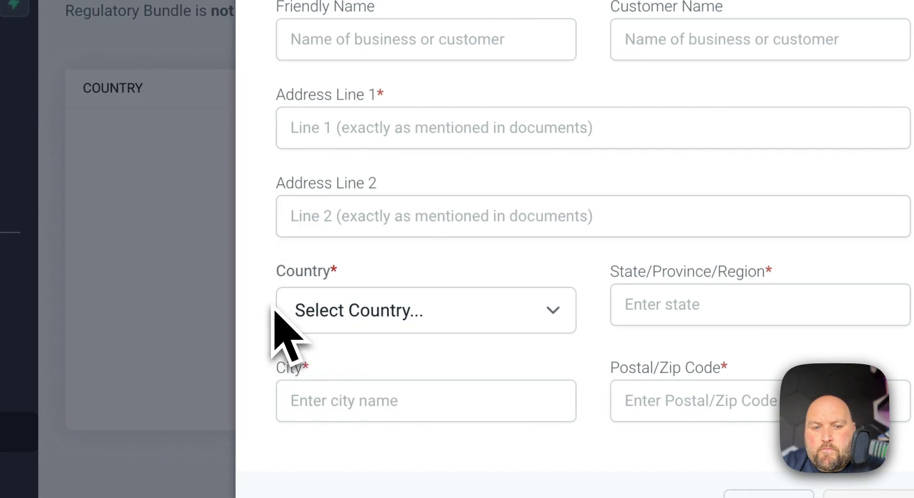
{"action": "left_click", "coordinate": [347, 327]}
{"action": "left_click", "coordinate": [295, 280]}
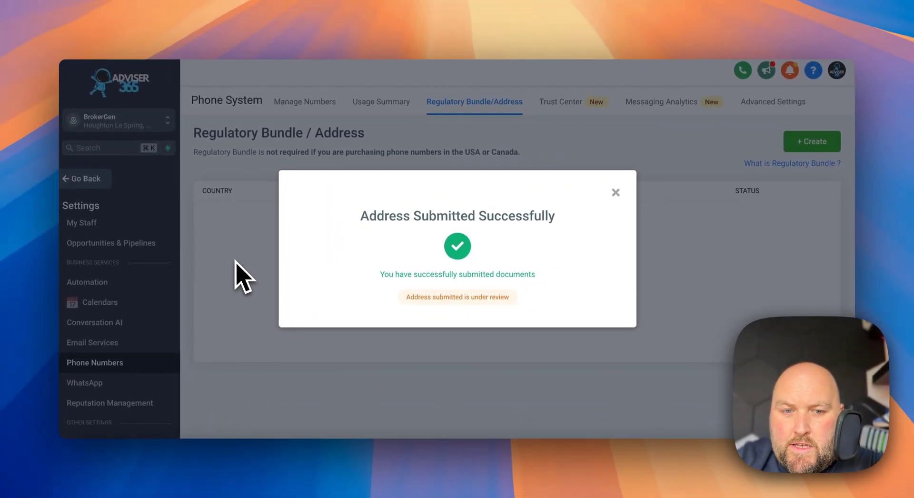
- Dismiss the submission confirmation and start another bundle as a Regulatory Bundle
{"action": "left_click", "coordinate": [616, 192]}
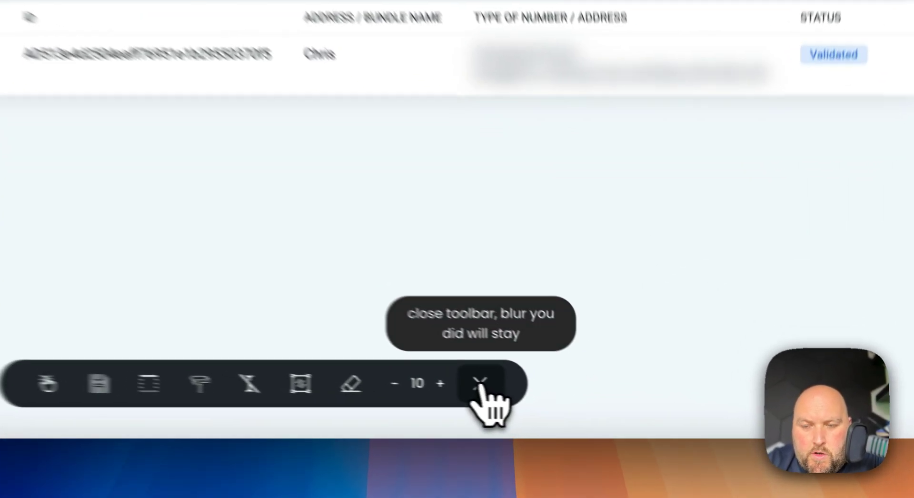
{"action": "left_click", "coordinate": [585, 406]}
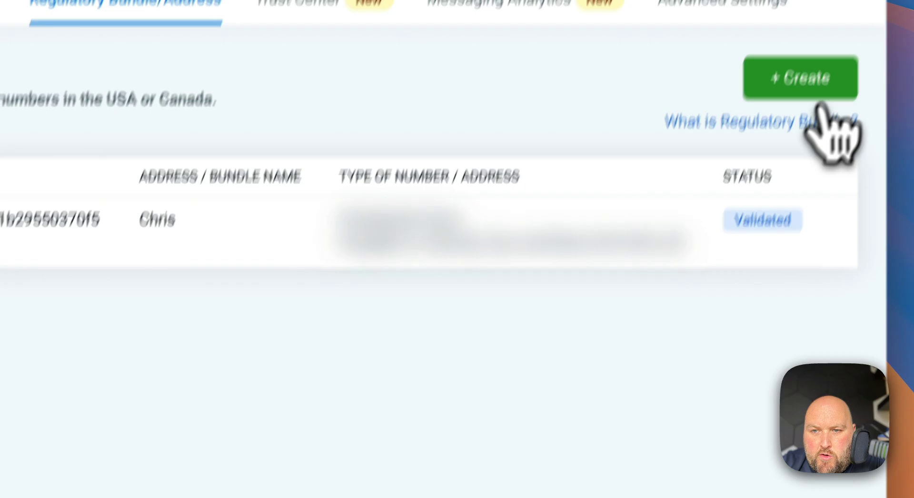
{"action": "left_click", "coordinate": [809, 82]}
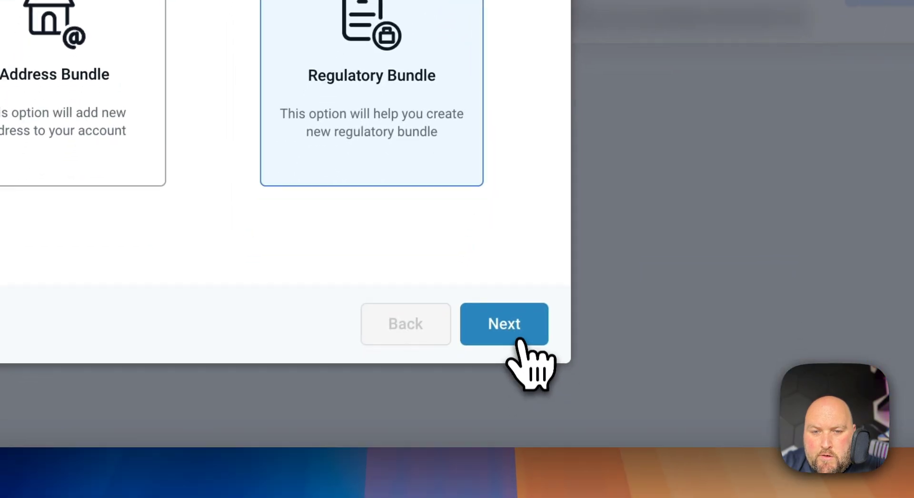
{"action": "left_click", "coordinate": [517, 327]}
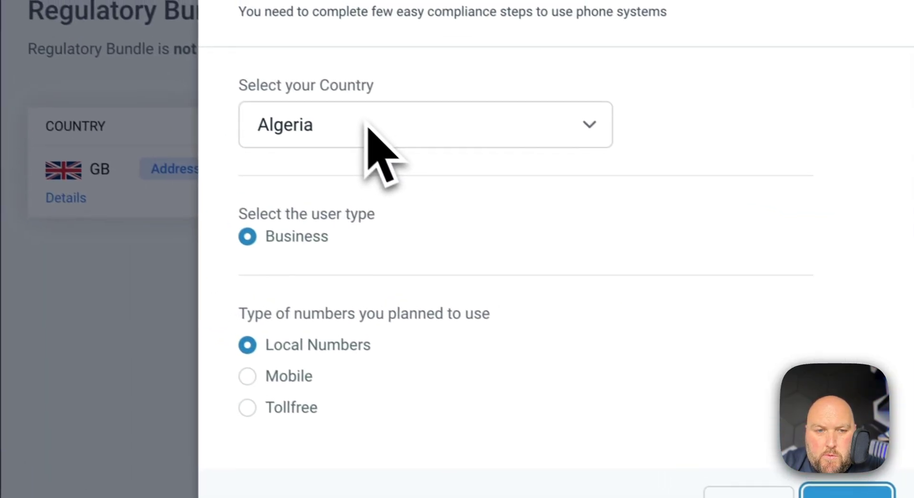
- Set the bundle's country to UK, user type to Individual and number type to Mobile
{"action": "left_click", "coordinate": [374, 136]}
{"action": "scroll", "coordinate": [393, 343], "scroll_direction": "down", "scroll_amount": 20}
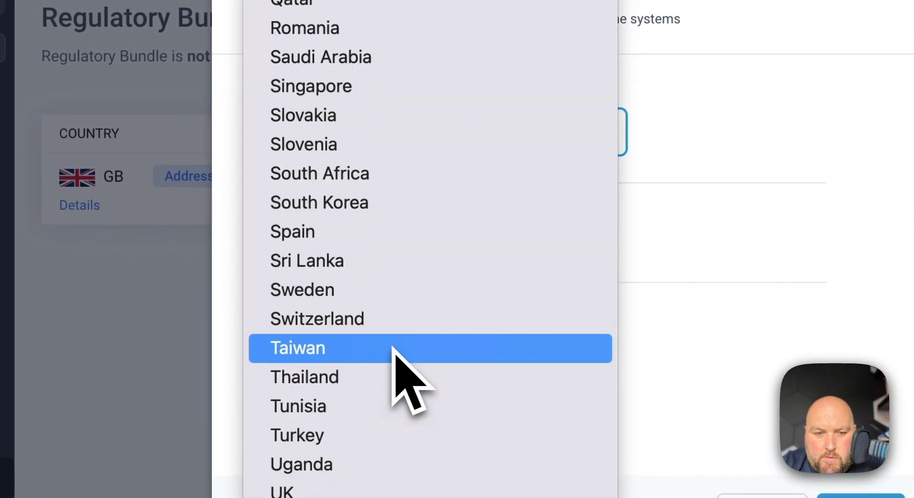
{"action": "left_click", "coordinate": [393, 488]}
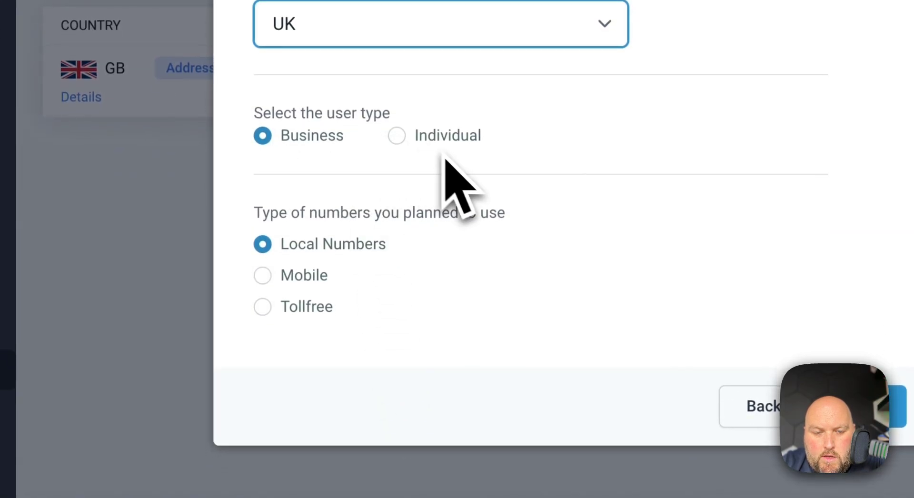
{"action": "left_click", "coordinate": [397, 137]}
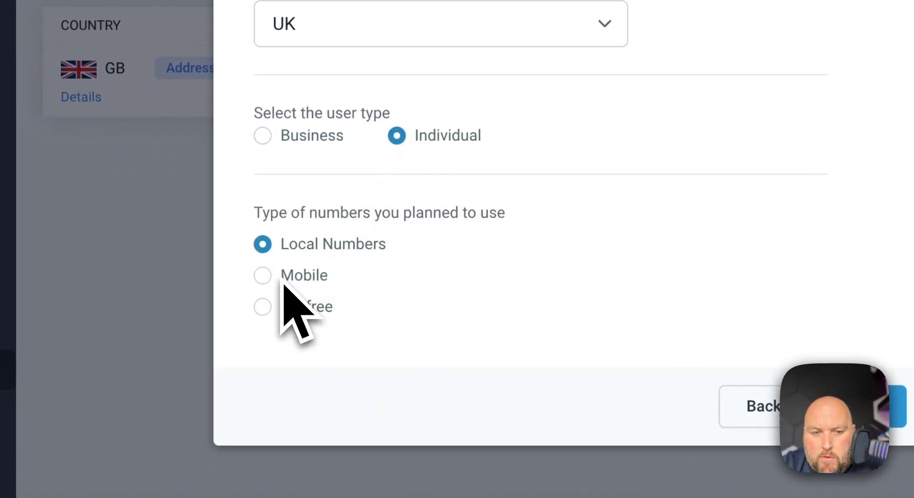
{"action": "left_click", "coordinate": [264, 277]}
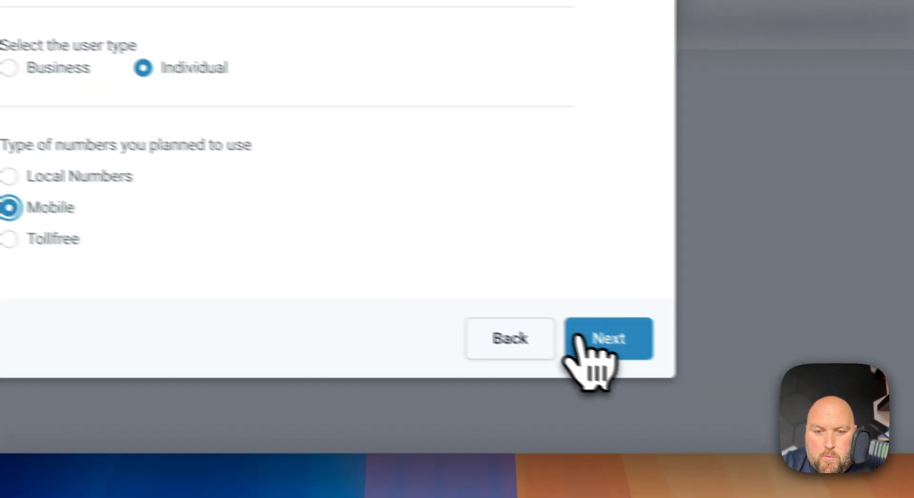
- Review the individual's details (name, email, phone, date of birth, comments) and advance to Required Documents
{"action": "left_click", "coordinate": [837, 407]}
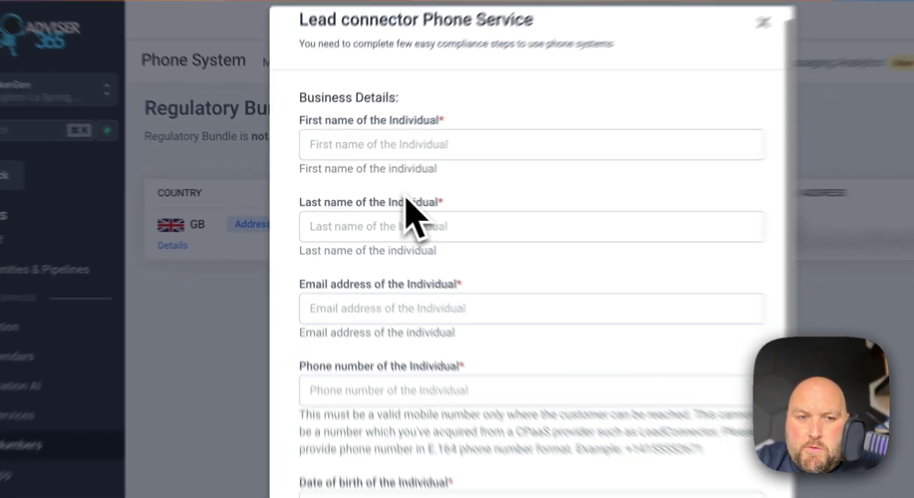
{"action": "scroll", "coordinate": [412, 224], "scroll_direction": "down", "scroll_amount": 1}
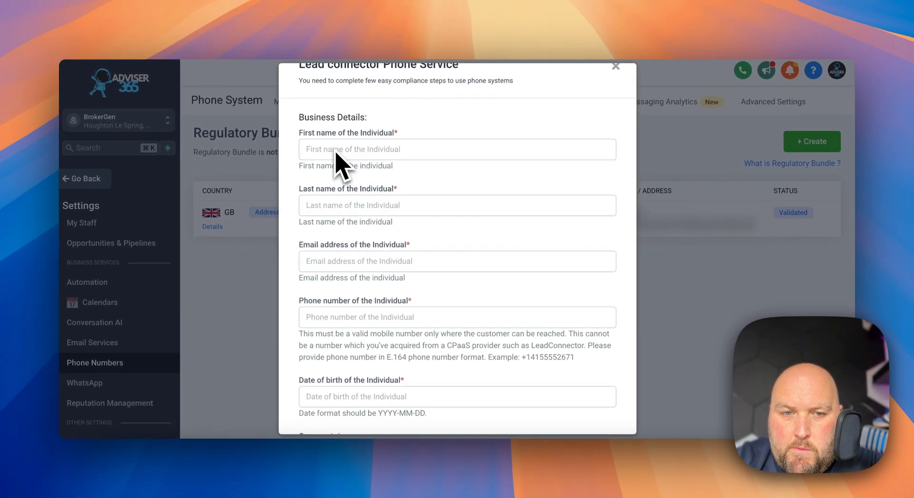
{"action": "scroll", "coordinate": [333, 221], "scroll_direction": "down", "scroll_amount": 2}
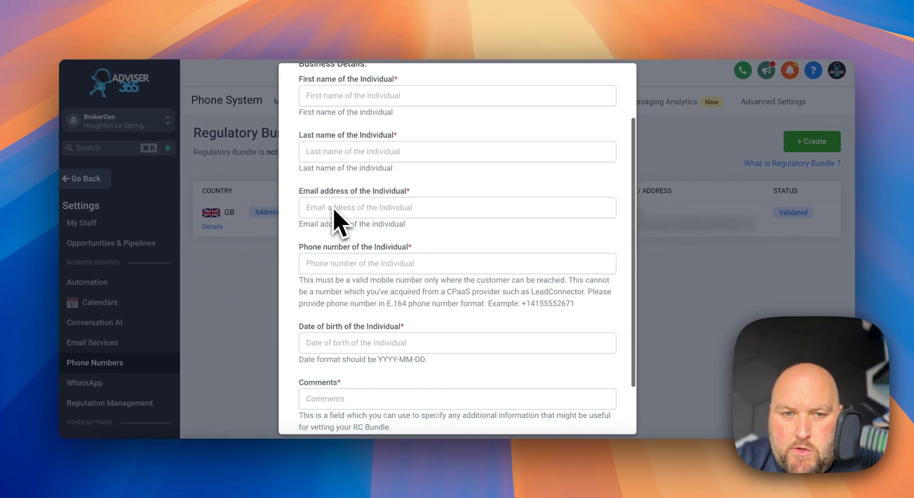
{"action": "scroll", "coordinate": [337, 217], "scroll_direction": "down", "scroll_amount": 2}
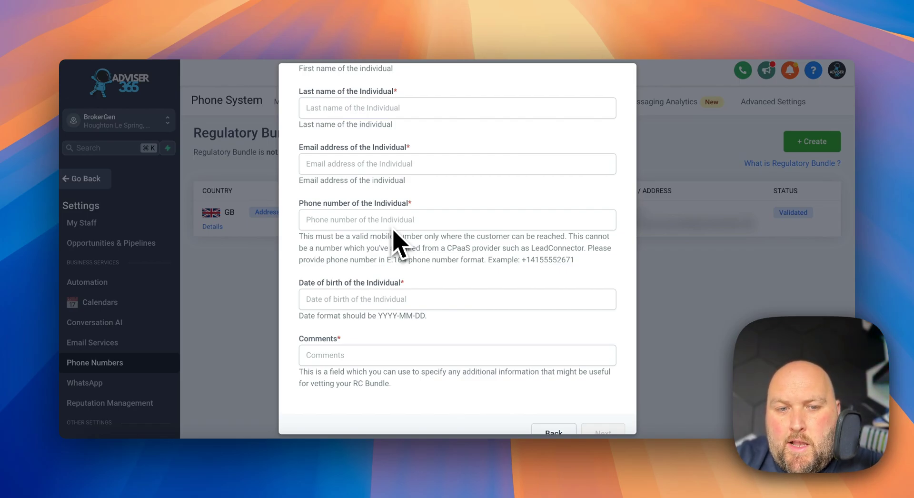
{"action": "scroll", "coordinate": [383, 304], "scroll_direction": "down", "scroll_amount": 1}
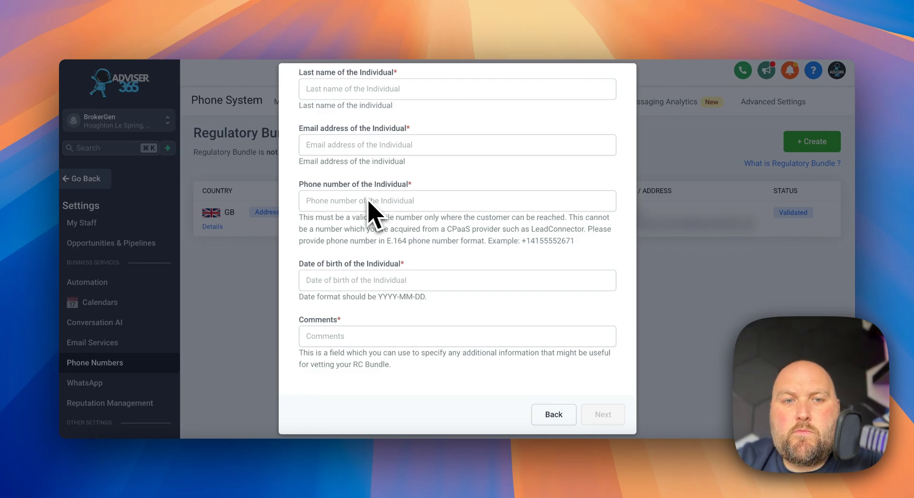
{"action": "scroll", "coordinate": [372, 209], "scroll_direction": "up", "scroll_amount": 2}
{"action": "left_click", "coordinate": [367, 212]}
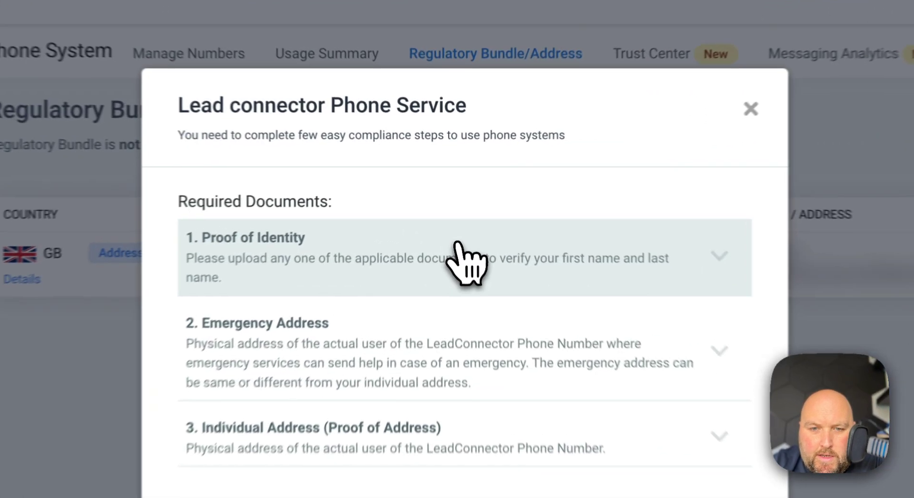
{"action": "left_click", "coordinate": [454, 211]}
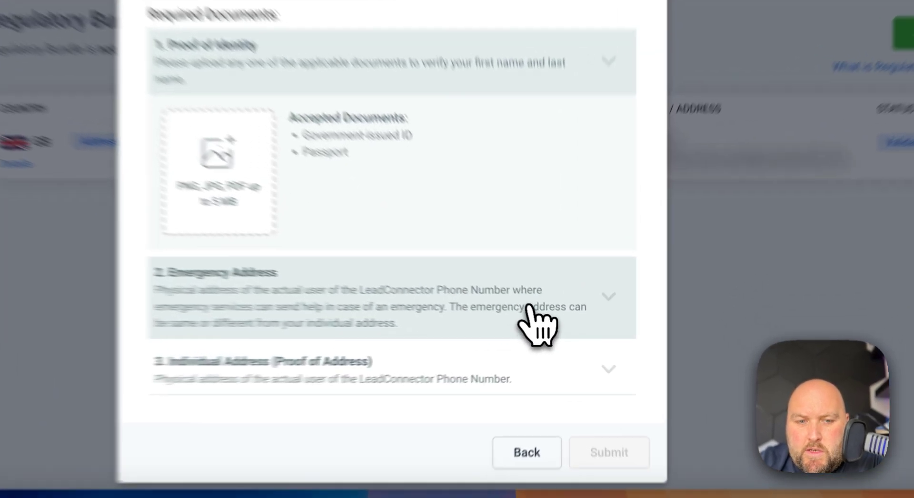
{"action": "left_click", "coordinate": [548, 339]}
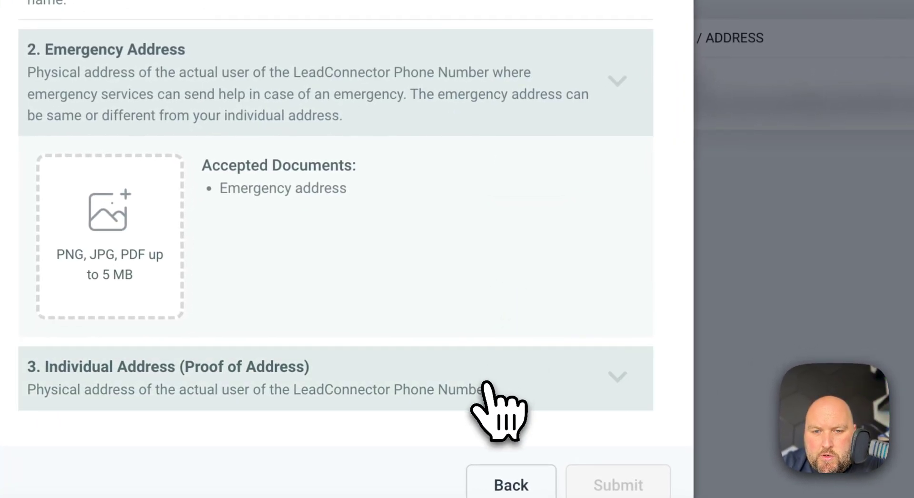
{"action": "left_click", "coordinate": [485, 386]}
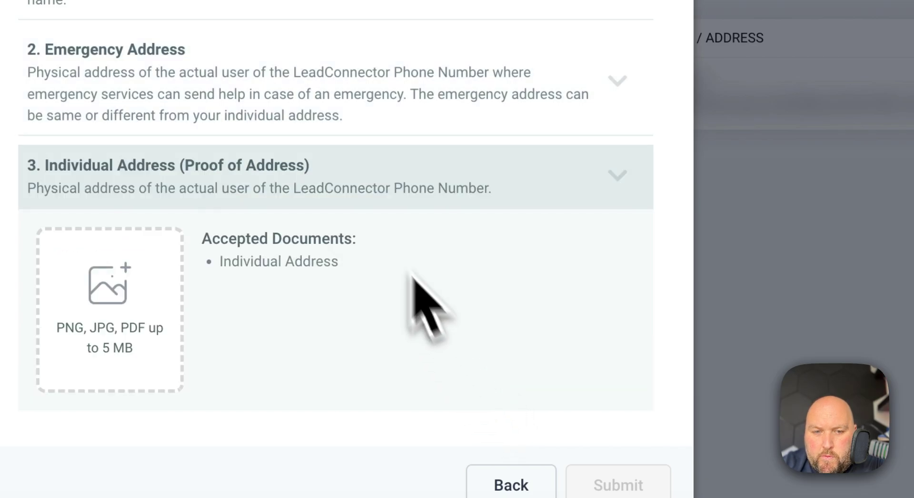
{"action": "left_click", "coordinate": [412, 188]}
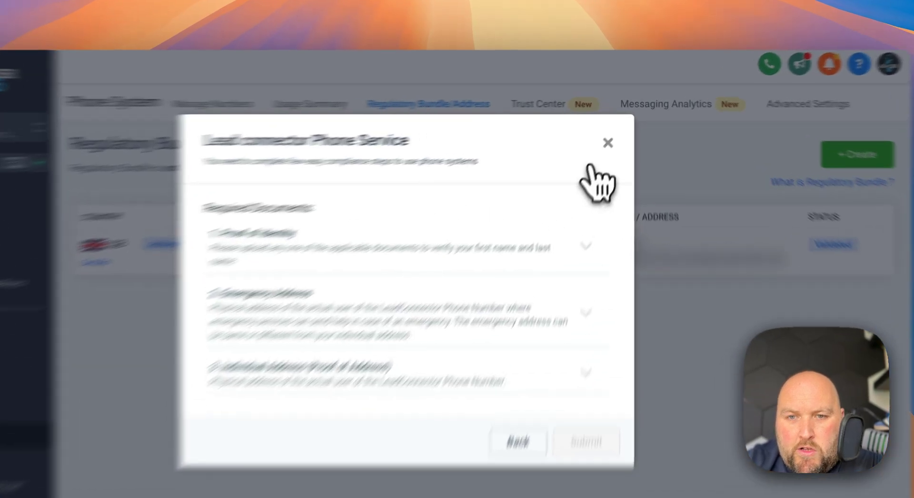
- Close the Lead connector Phone Service dialog to return to the bundle table
{"action": "left_click", "coordinate": [615, 133]}
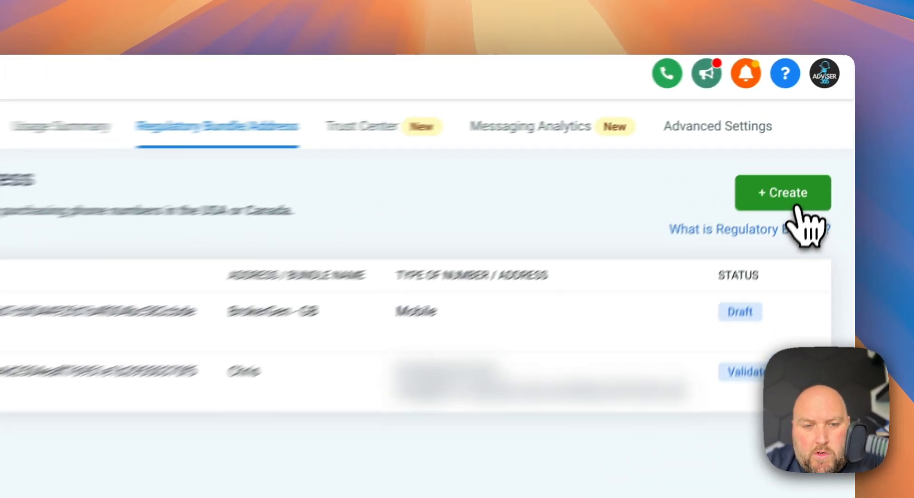
- Create another Regulatory Bundle set to UK, Business user type and Mobile numbers
{"action": "left_click", "coordinate": [812, 148]}
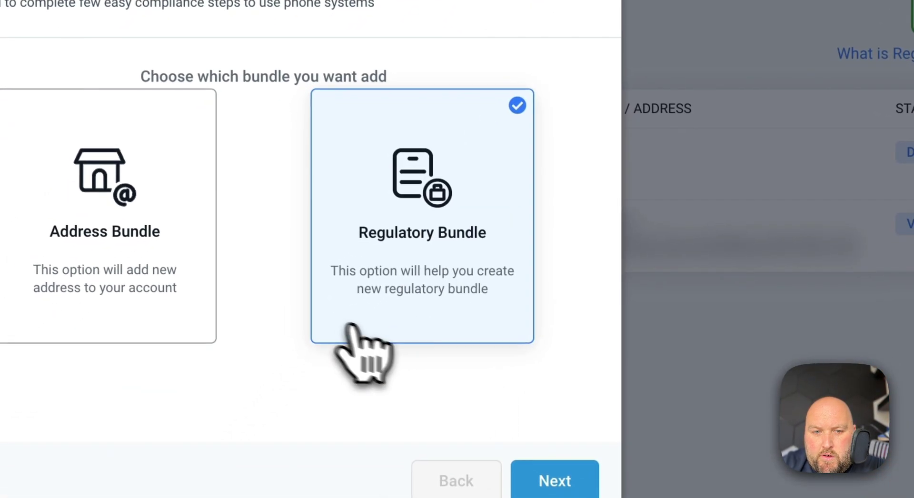
{"action": "left_click", "coordinate": [564, 471]}
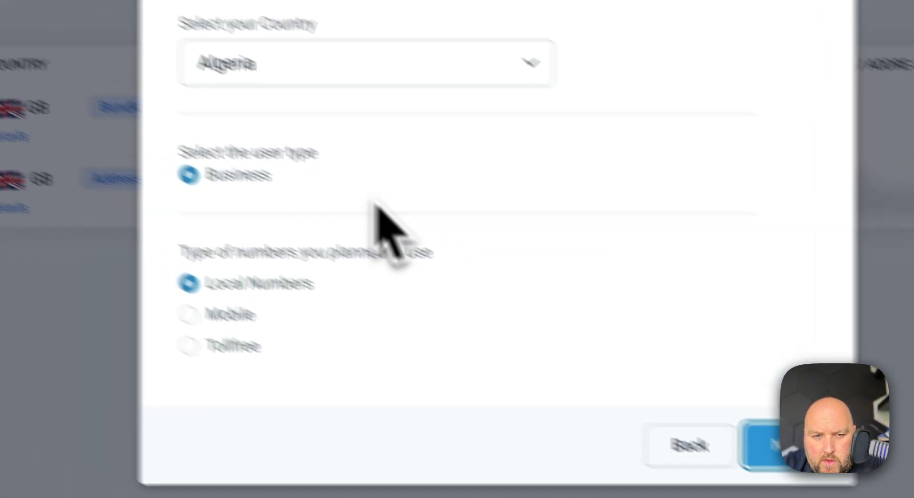
{"action": "left_click", "coordinate": [82, 105]}
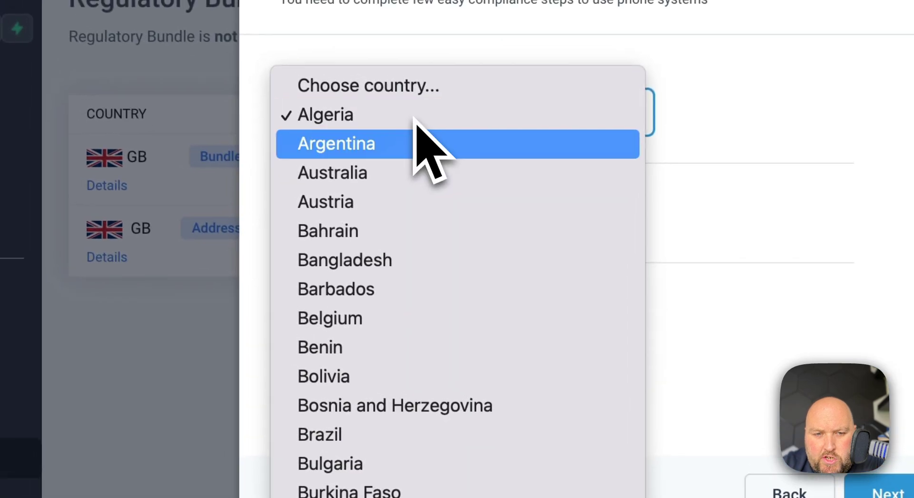
{"action": "scroll", "coordinate": [479, 395], "scroll_direction": "down", "scroll_amount": 15}
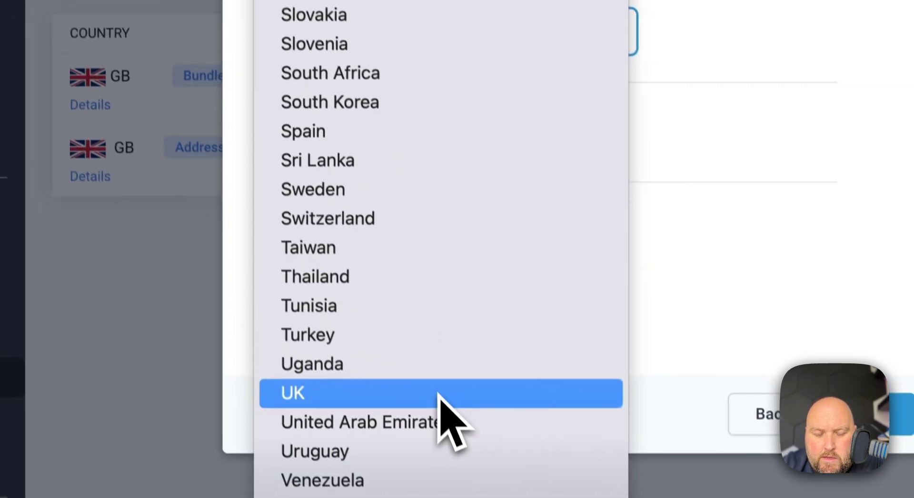
{"action": "left_click", "coordinate": [437, 388]}
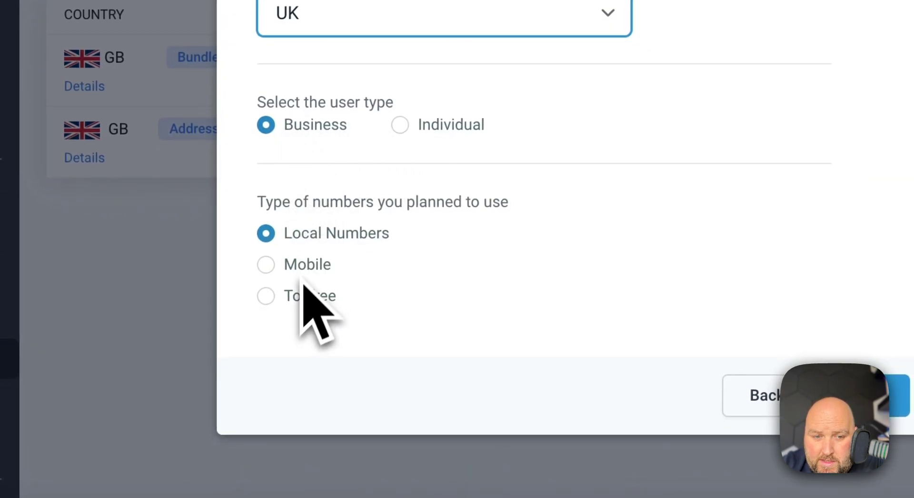
{"action": "left_click", "coordinate": [268, 266]}
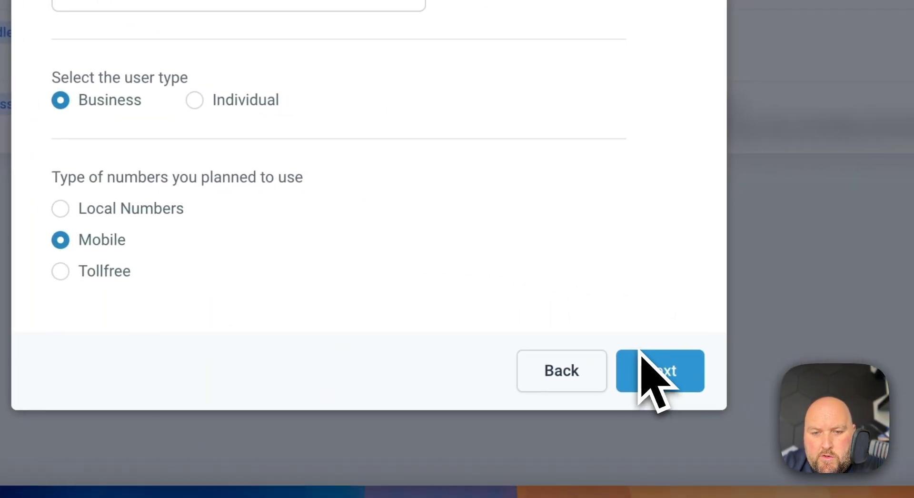
{"action": "left_click", "coordinate": [845, 386]}
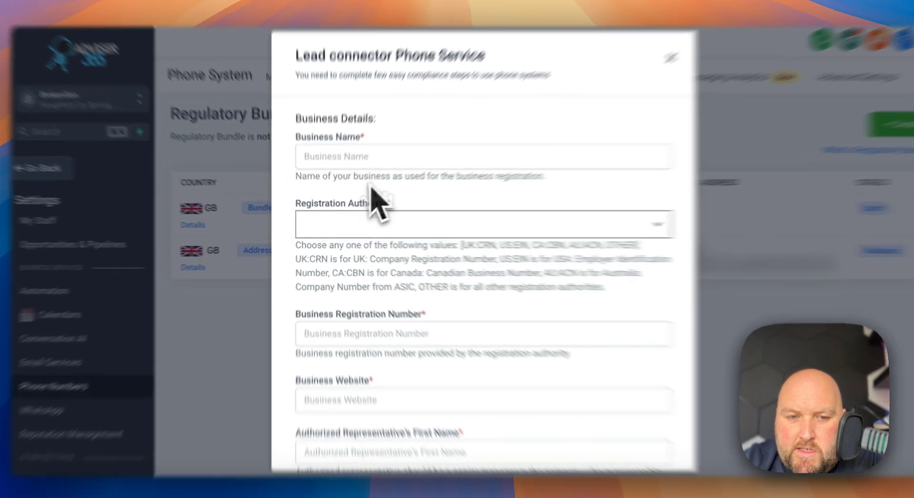
- Choose UK Company Registration Number (CRN) as the authority, review the business form, then close it
{"action": "left_click", "coordinate": [375, 223]}
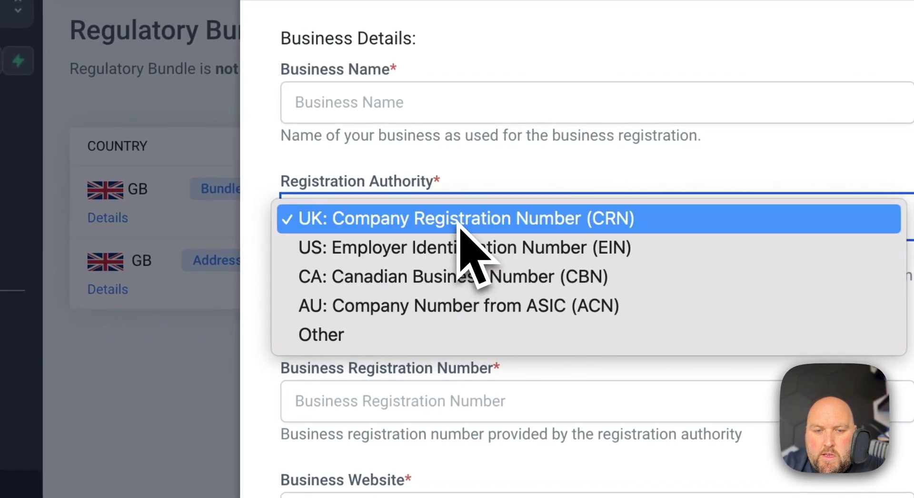
{"action": "left_click", "coordinate": [459, 224]}
{"action": "scroll", "coordinate": [490, 295], "scroll_direction": "down", "scroll_amount": 3}
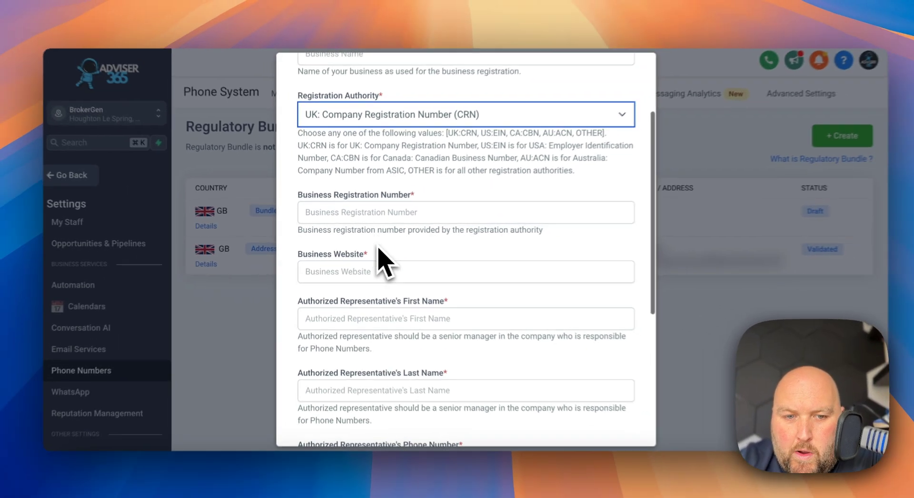
{"action": "scroll", "coordinate": [407, 248], "scroll_direction": "down", "scroll_amount": 3}
{"action": "scroll", "coordinate": [378, 261], "scroll_direction": "down", "scroll_amount": 3}
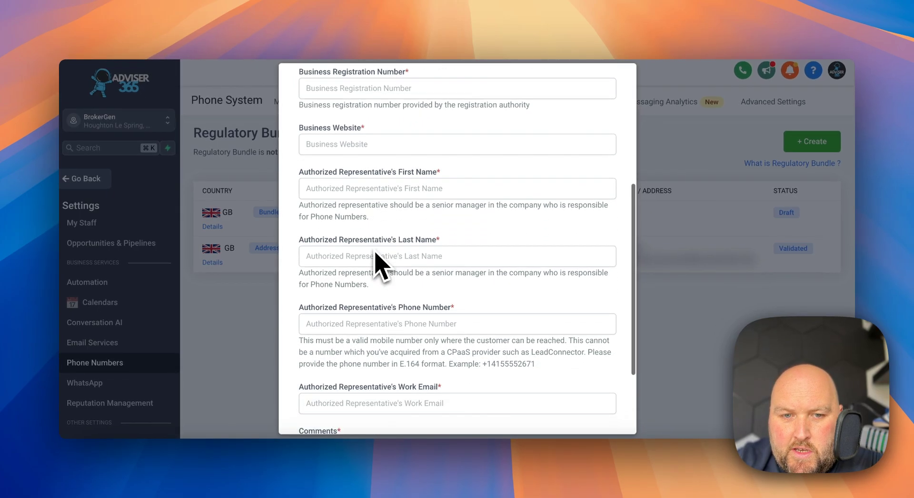
{"action": "scroll", "coordinate": [372, 276], "scroll_direction": "down", "scroll_amount": 2}
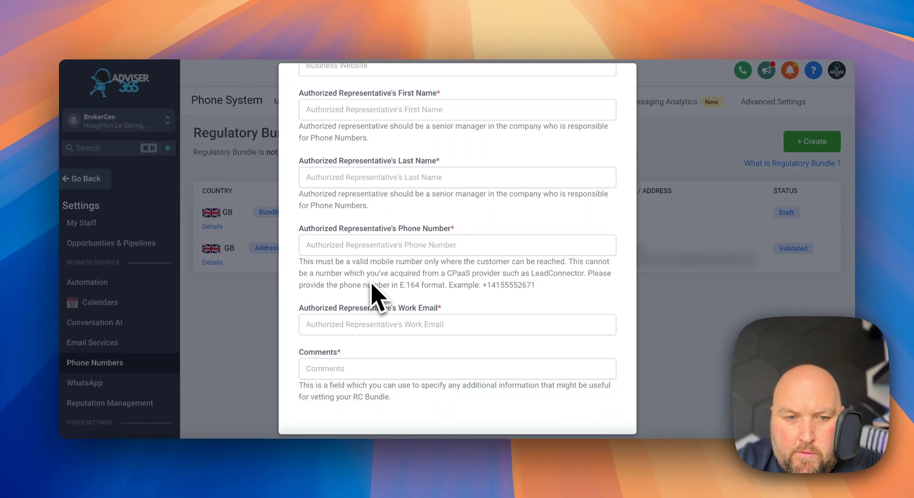
{"action": "scroll", "coordinate": [378, 320], "scroll_direction": "down", "scroll_amount": 1}
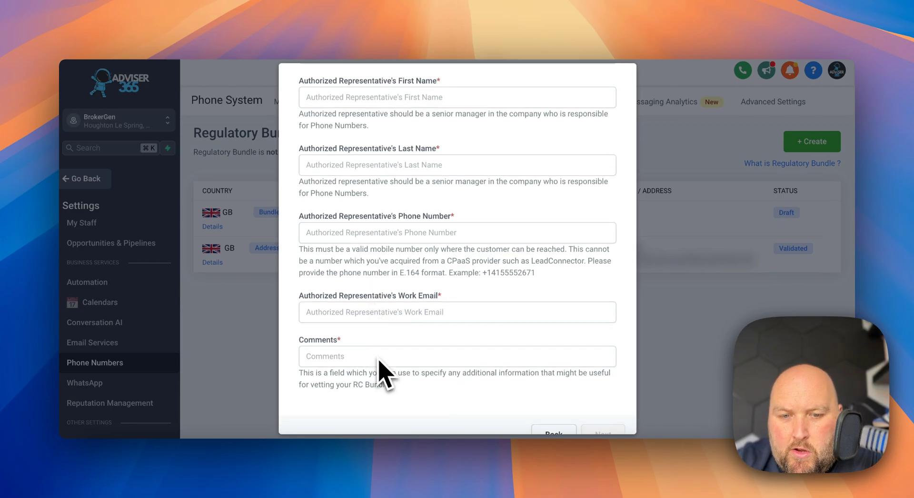
{"action": "scroll", "coordinate": [386, 373], "scroll_direction": "down", "scroll_amount": 1}
{"action": "scroll", "coordinate": [380, 364], "scroll_direction": "up", "scroll_amount": 10}
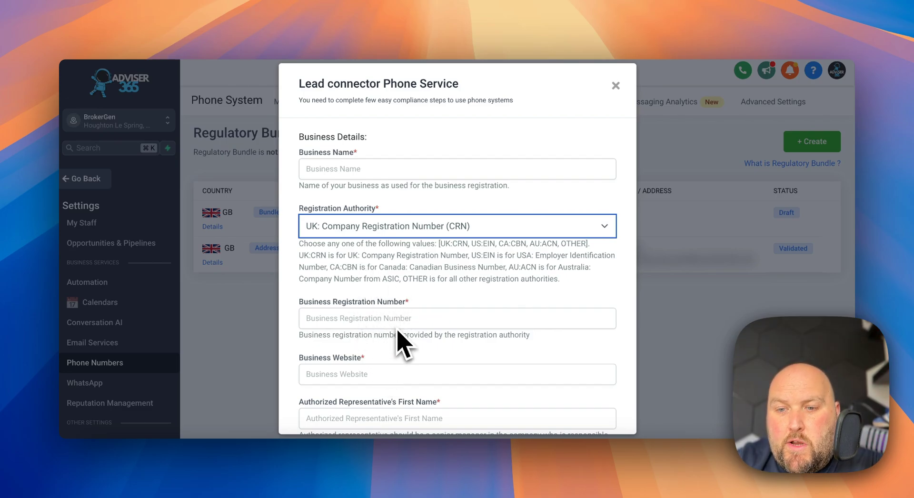
{"action": "scroll", "coordinate": [402, 344], "scroll_direction": "down", "scroll_amount": 10}
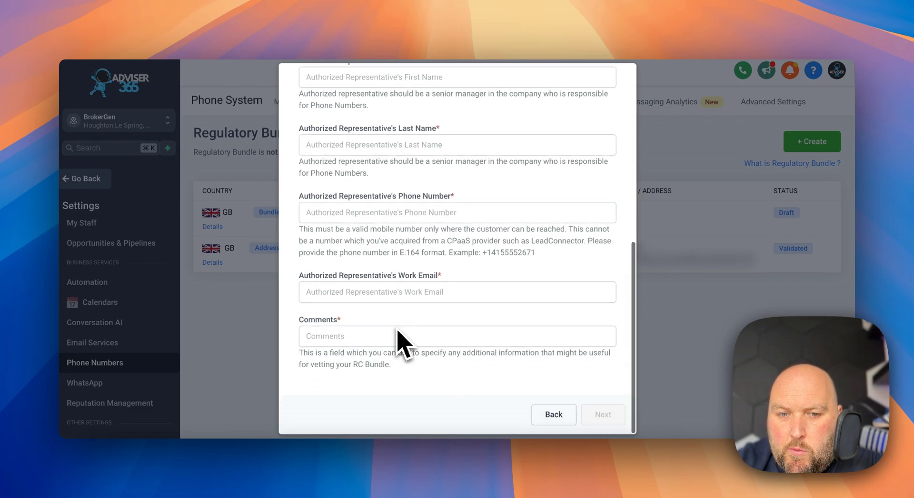
{"action": "scroll", "coordinate": [402, 344], "scroll_direction": "up", "scroll_amount": 10}
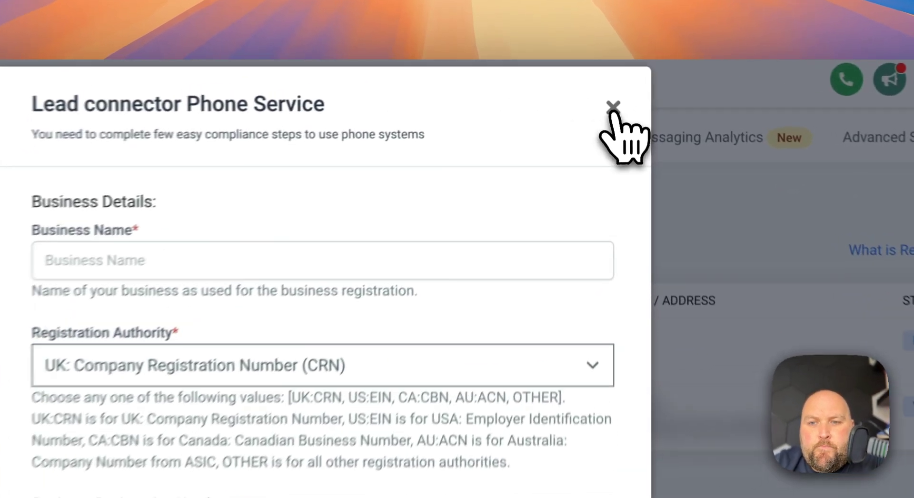
{"action": "left_click", "coordinate": [615, 86]}
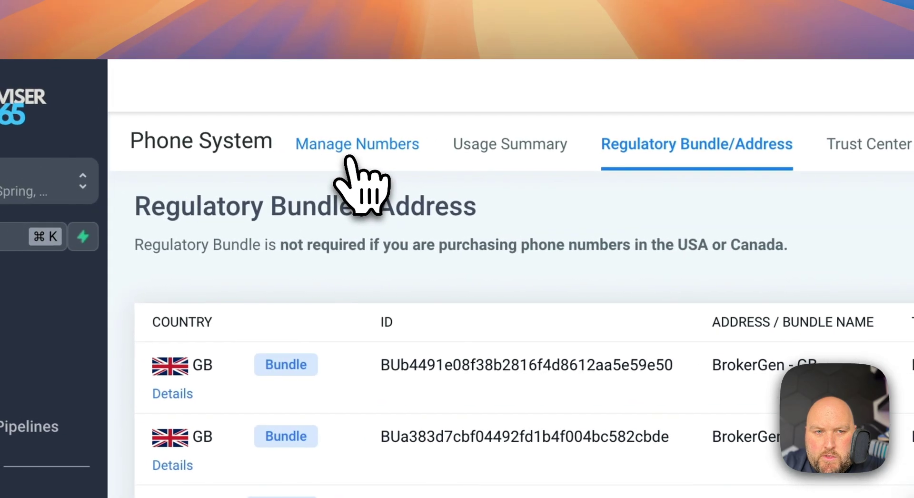
- On Manage Numbers, try Add Number → Add Phone Number, then reopen the Add Number options
{"action": "left_click", "coordinate": [348, 157]}
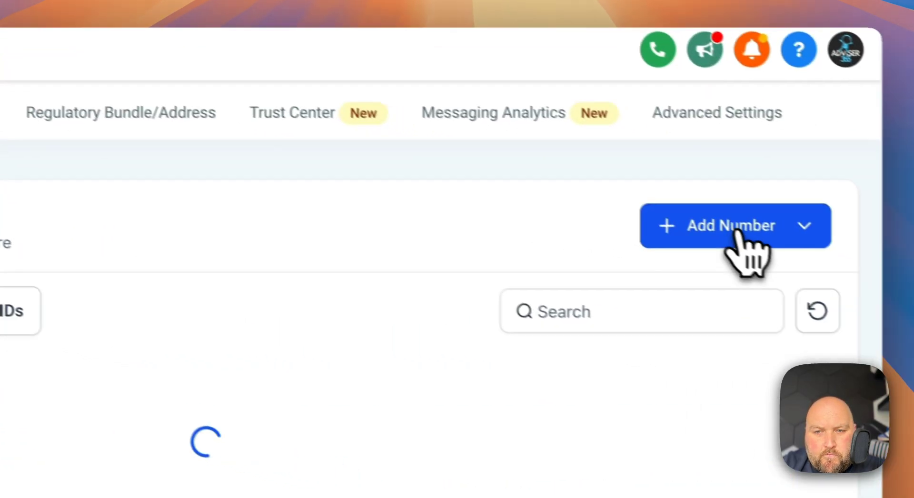
{"action": "left_click", "coordinate": [738, 232]}
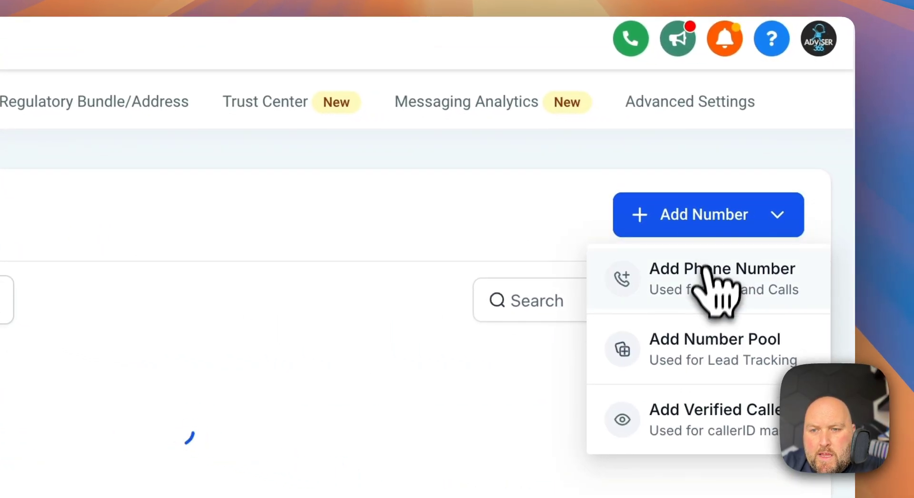
{"action": "left_click", "coordinate": [704, 271]}
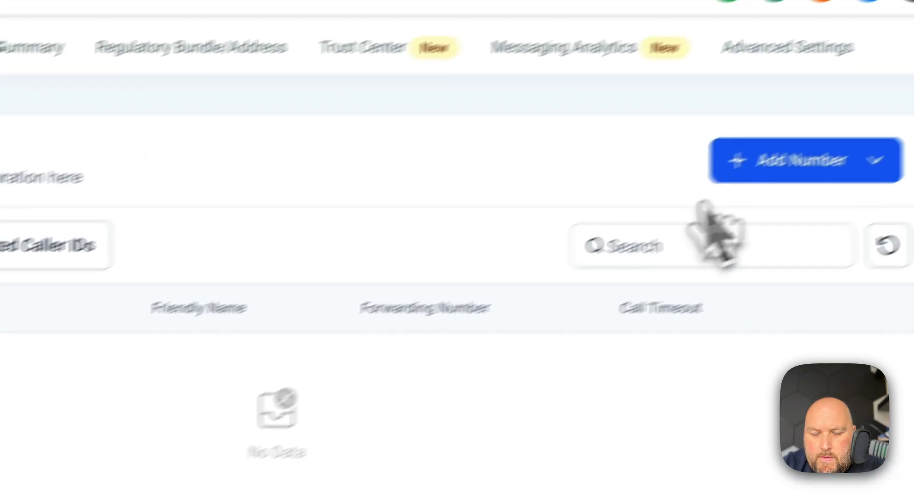
{"action": "left_click", "coordinate": [699, 222]}
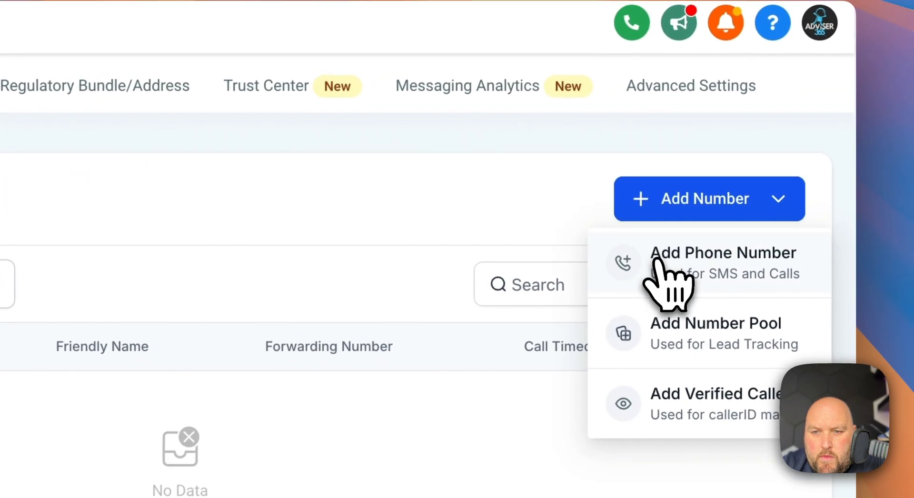
- Start buying a phone number and list the available numbers for the UK
{"action": "left_click", "coordinate": [667, 255]}
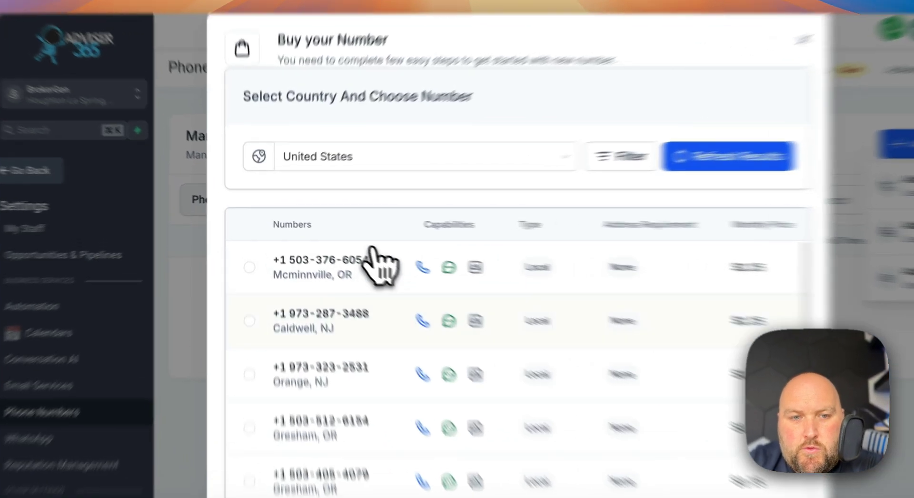
{"action": "left_click", "coordinate": [374, 166]}
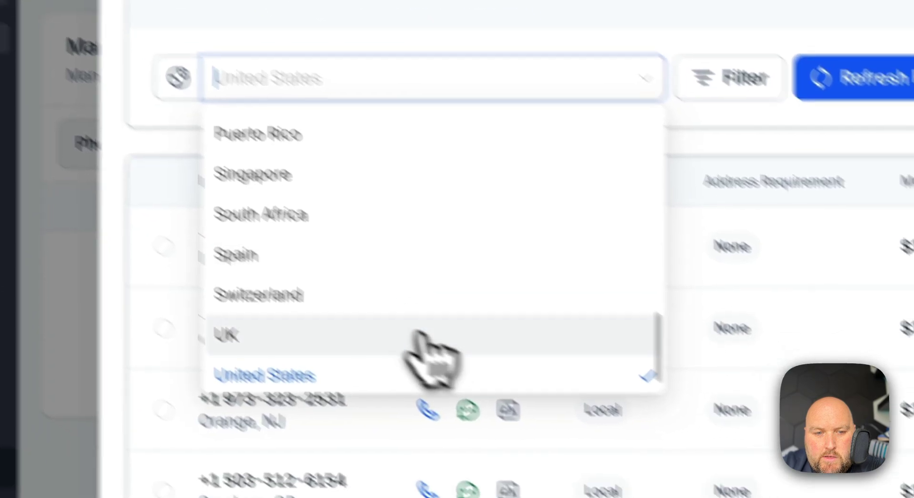
{"action": "left_click", "coordinate": [418, 333]}
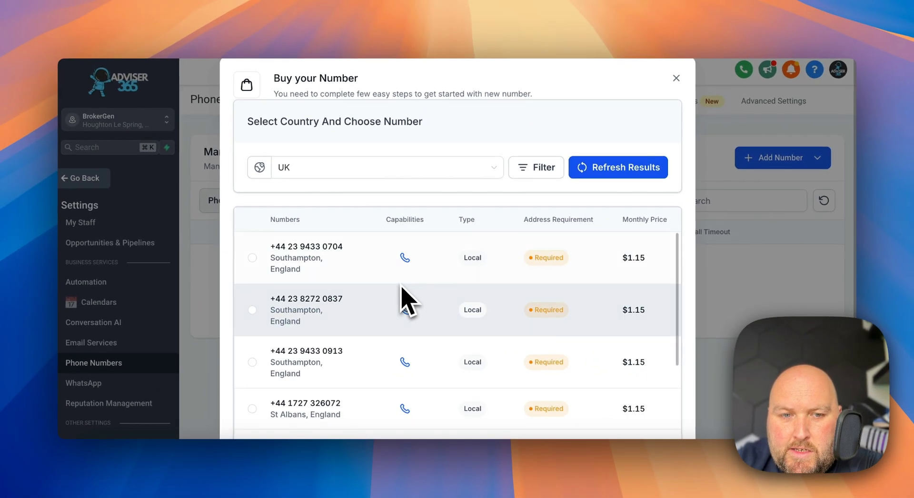
{"action": "scroll", "coordinate": [403, 287], "scroll_direction": "down", "scroll_amount": 4}
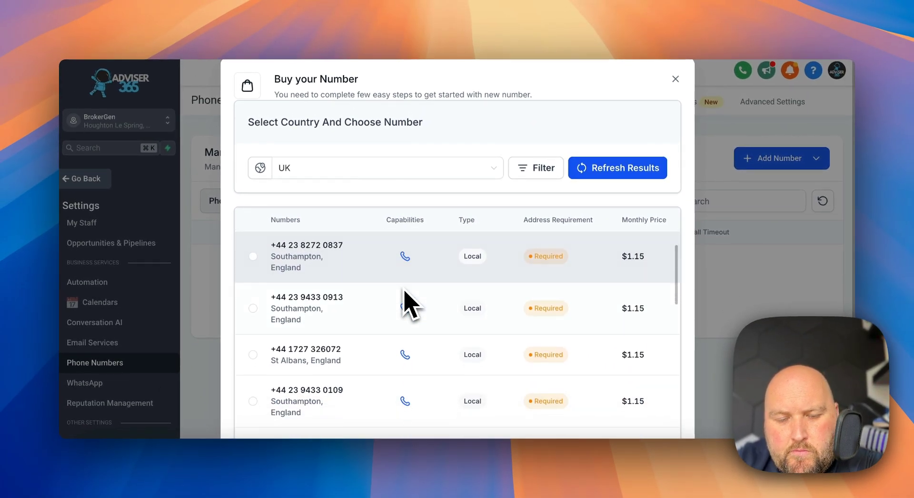
{"action": "scroll", "coordinate": [408, 305], "scroll_direction": "down", "scroll_amount": 5}
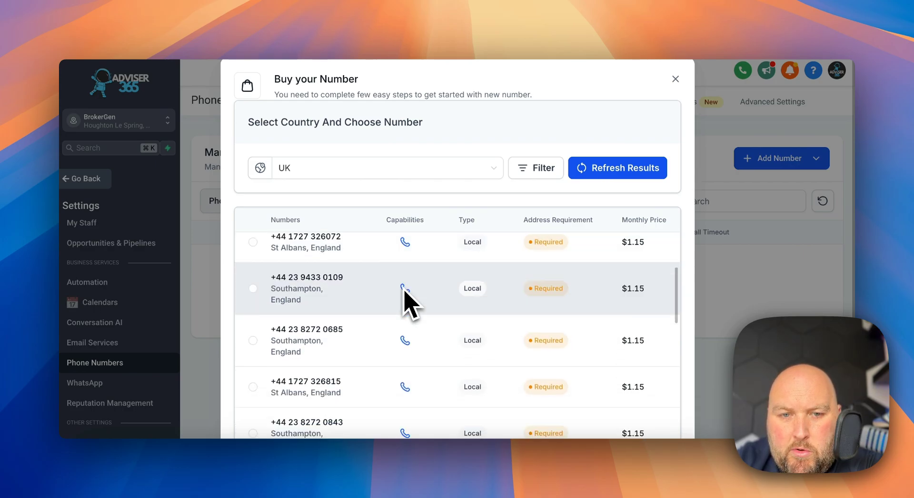
{"action": "scroll", "coordinate": [408, 305], "scroll_direction": "down", "scroll_amount": 1}
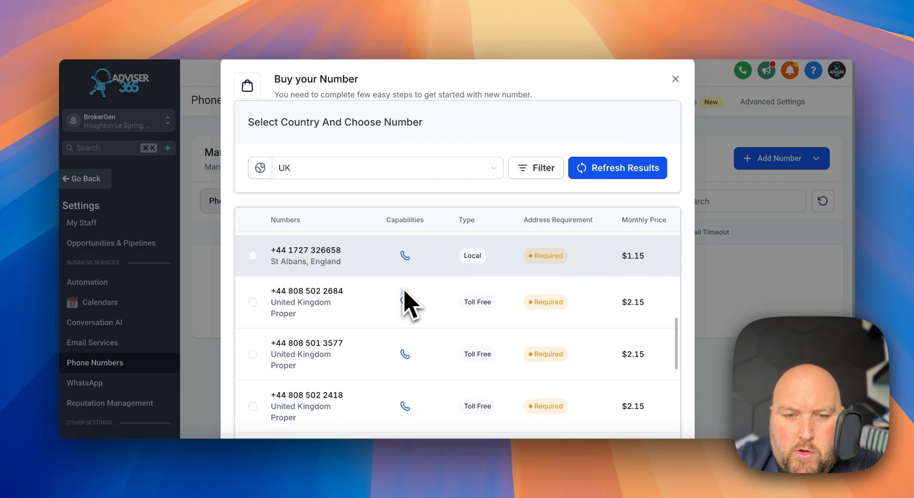
{"action": "scroll", "coordinate": [408, 305], "scroll_direction": "down", "scroll_amount": 10}
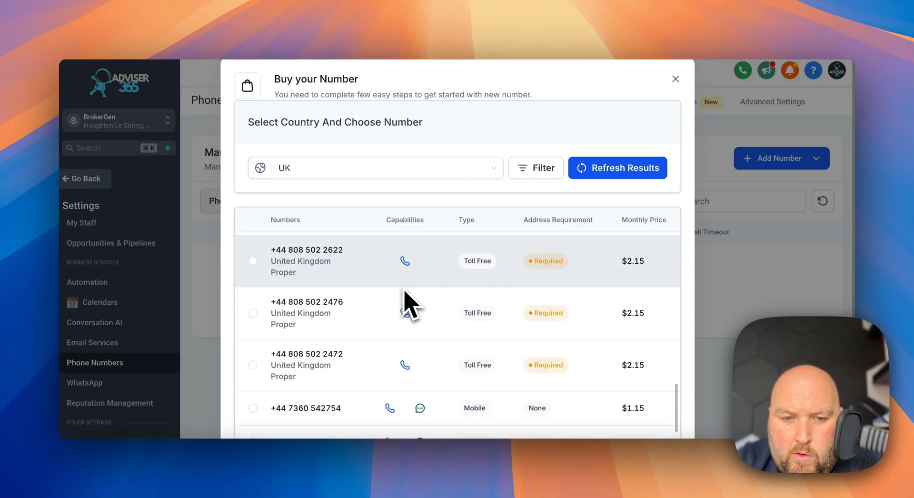
{"action": "scroll", "coordinate": [408, 305], "scroll_direction": "down", "scroll_amount": 2}
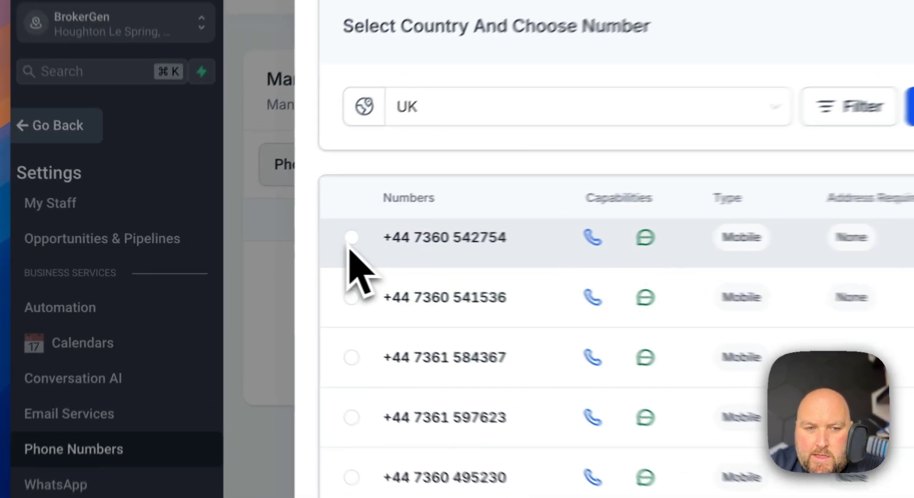
{"action": "left_click", "coordinate": [253, 242]}
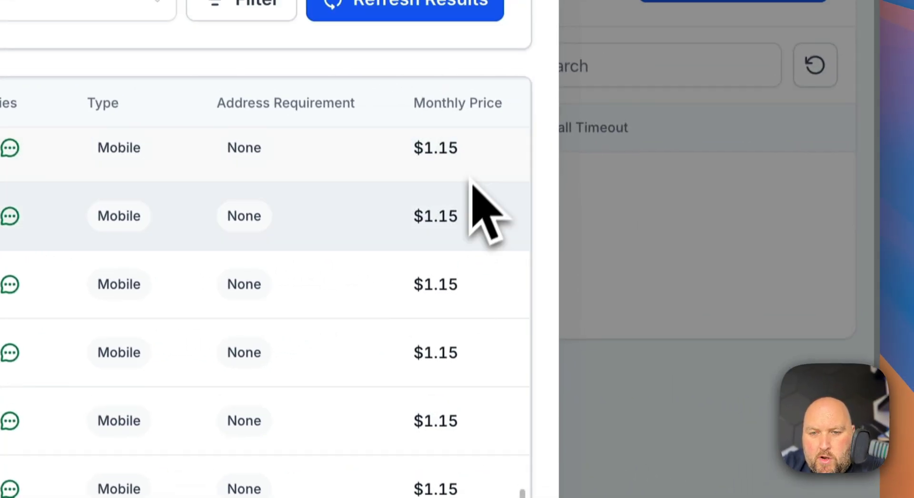
{"action": "scroll", "coordinate": [469, 148], "scroll_direction": "down", "scroll_amount": 5}
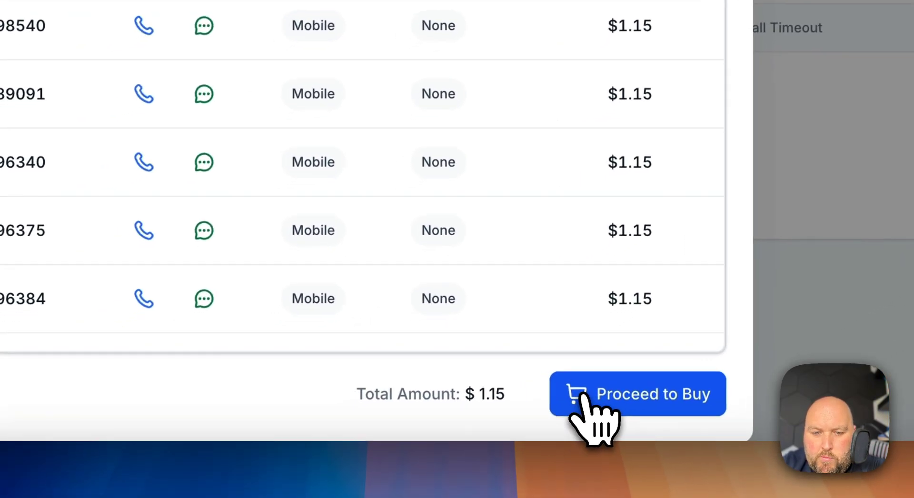
{"action": "left_click", "coordinate": [395, 493]}
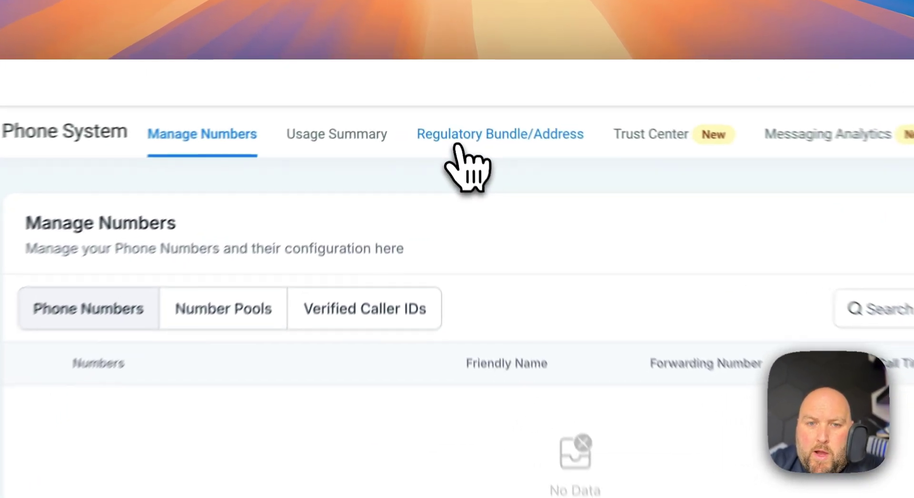
- Return to the Regulatory Bundle / Address page to check the two draft BrokerGen - GB Mobile bundles
{"action": "left_click", "coordinate": [449, 105]}
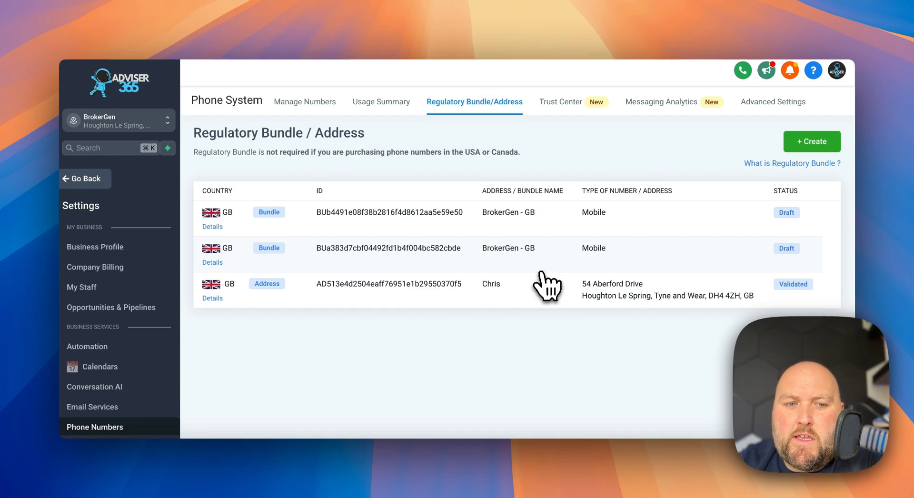
- Start a new bundle from + Create, with Regulatory Bundle selected as the type
{"action": "left_click", "coordinate": [812, 141]}
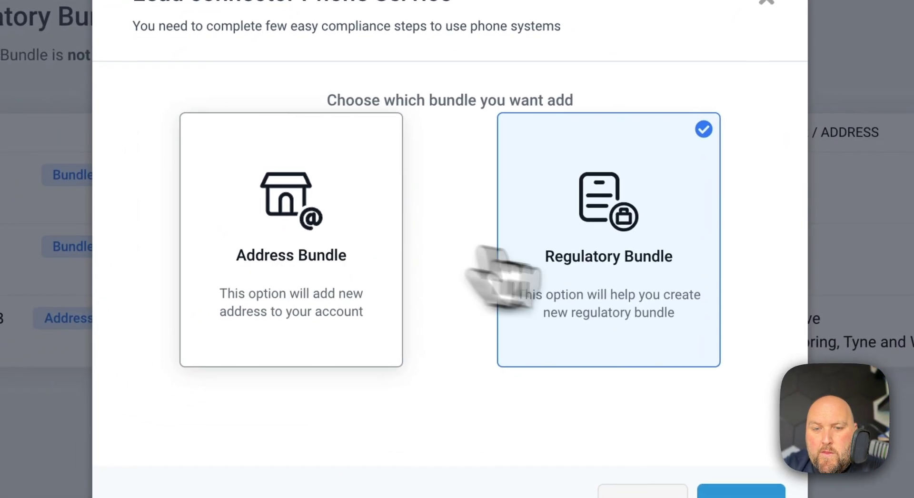